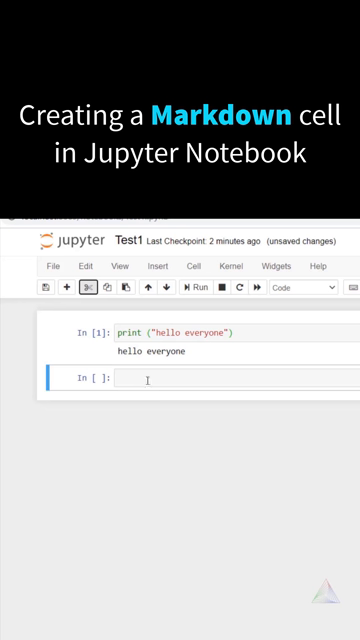
Enter 'This is just a comment' in the empty cell below the hello everyone cell
{"action": "left_click", "coordinate": [147, 378]}
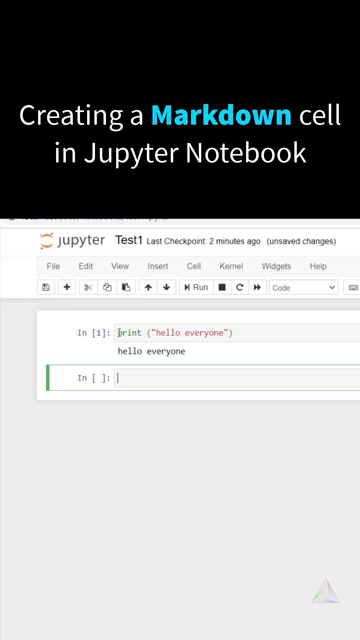
{"action": "left_click", "coordinate": [118, 332]}
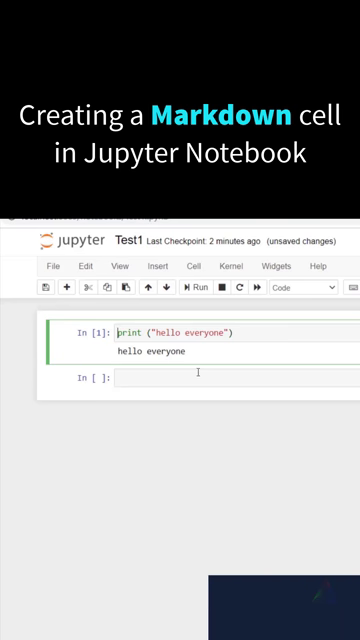
{"action": "left_click", "coordinate": [139, 378]}
{"action": "type", "text": "Ths"}
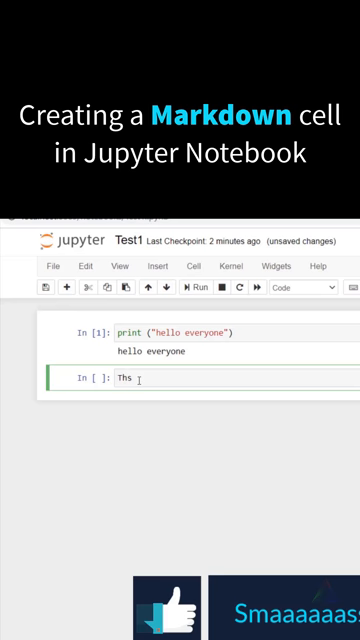
{"action": "type", "text": "s is just "}
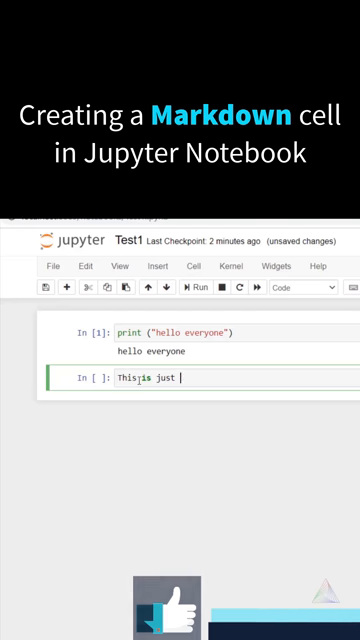
{"action": "type", "text": "a comment"}
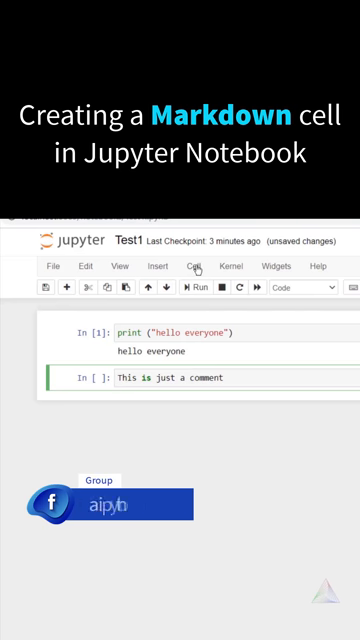
Change the comment cell's type from Code to Markdown via Cell > Cell Type
{"action": "left_click", "coordinate": [194, 266]}
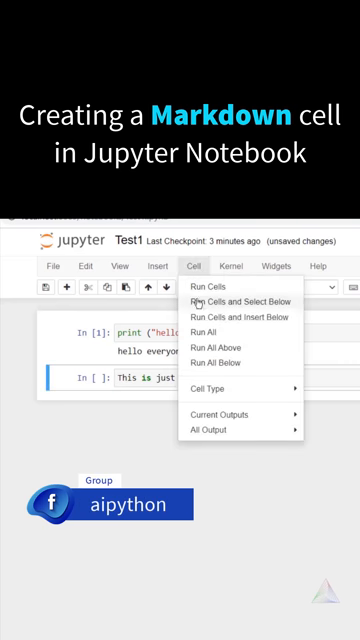
{"action": "mouse_move", "coordinate": [210, 367]}
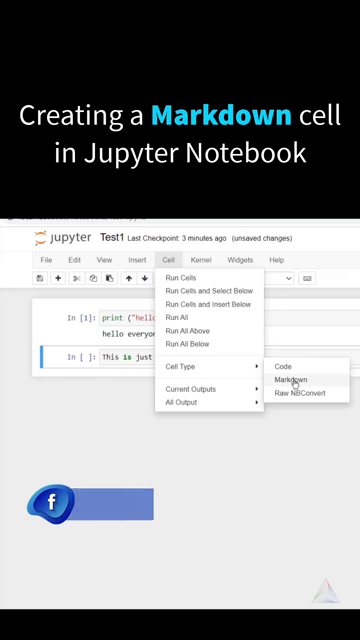
{"action": "left_click", "coordinate": [293, 381]}
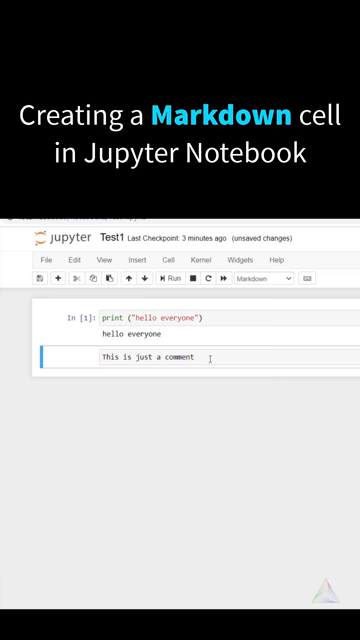
Run the Markdown cell with Shift+Enter so the comment renders and a new code cell appears below
{"action": "left_click", "coordinate": [210, 357]}
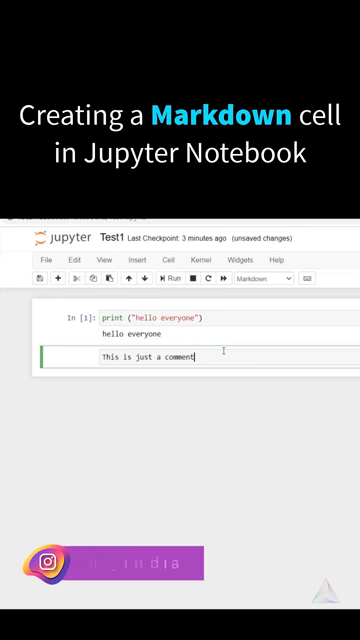
{"action": "key", "text": "shift+Return"}
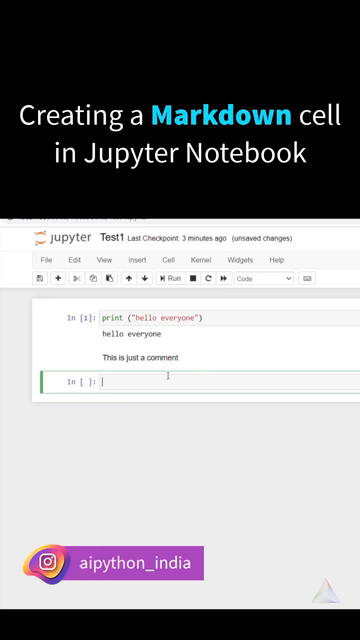